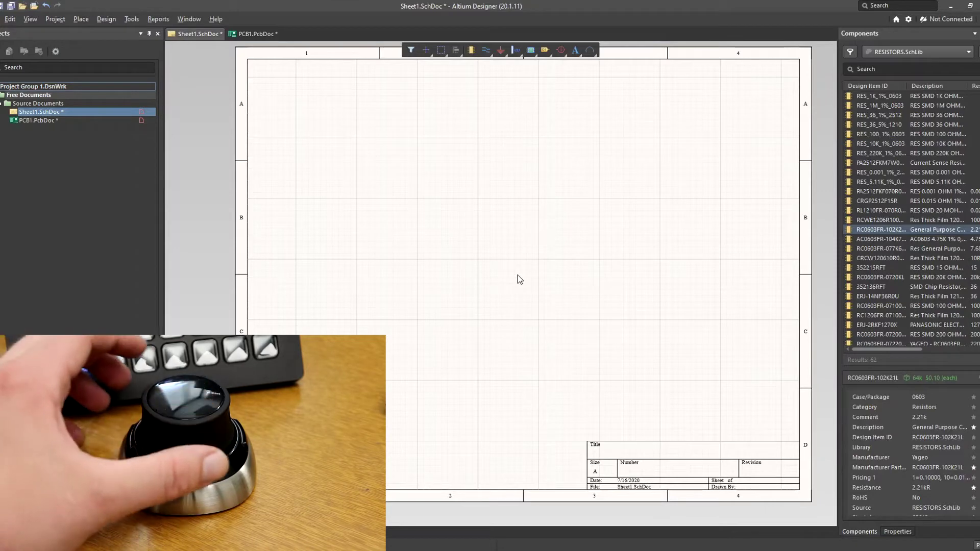
Drag the 2.21k RC0603FR-102K21L resistor from the Components panel onto the centre of Sheet1
{"action": "left_click", "coordinate": [256, 34]}
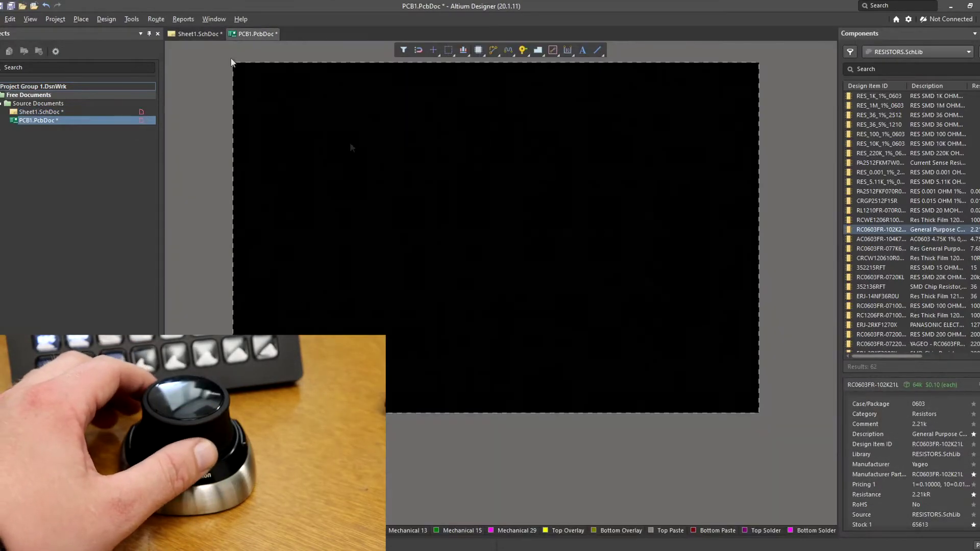
{"action": "left_click", "coordinate": [191, 35]}
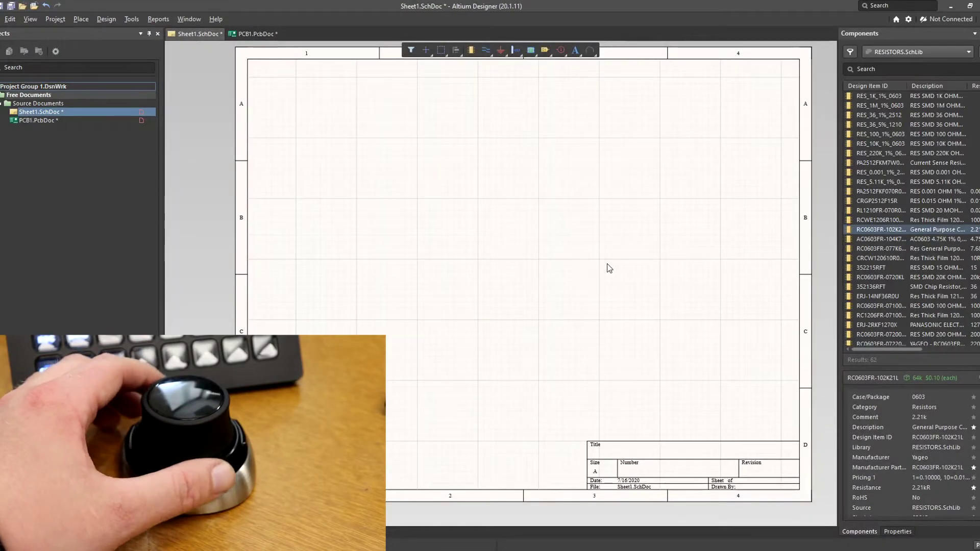
{"action": "left_click_drag", "start_coordinate": [900, 230], "coordinate": [504, 247]}
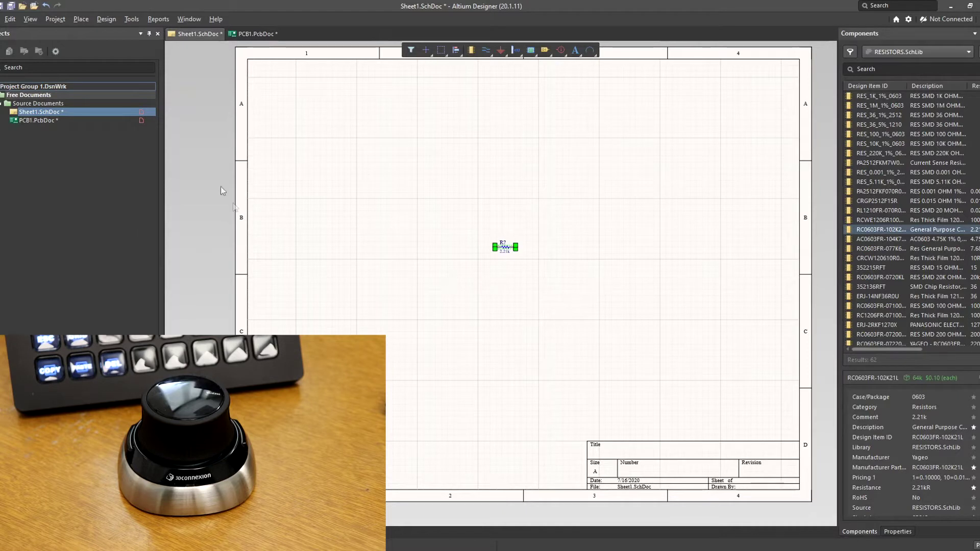
Drag resistor R? to several trial positions on the schematic sheet
{"action": "mouse_move", "coordinate": [507, 251]}
{"action": "left_mouse_down"}
{"action": "mouse_move", "coordinate": [480, 235]}
{"action": "mouse_move", "coordinate": [570, 227]}
{"action": "mouse_move", "coordinate": [525, 298]}
{"action": "mouse_move", "coordinate": [512, 250]}
{"action": "left_mouse_up"}
{"action": "scroll", "coordinate": [524, 252], "scroll_direction": "up", "scroll_amount": 4, "text": "ctrl"}
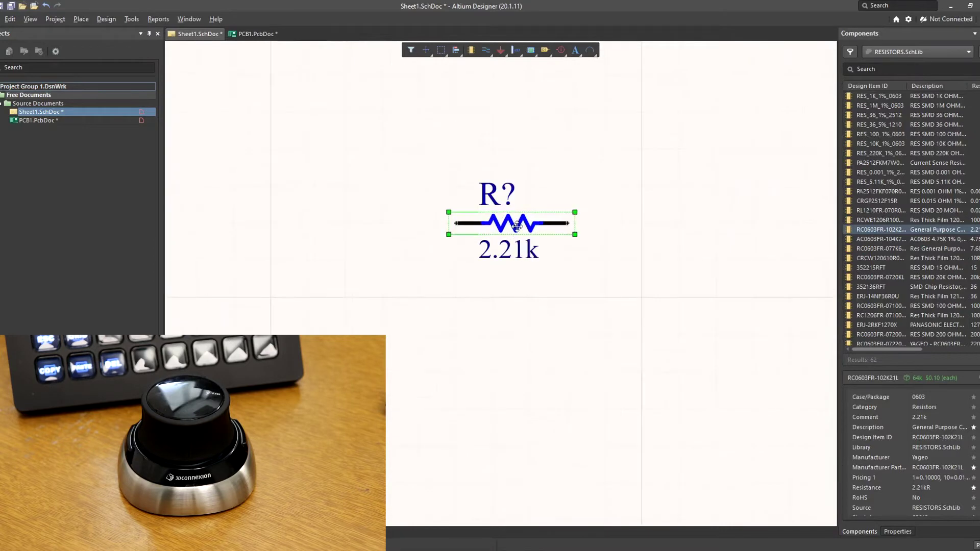
{"action": "left_click_drag", "start_coordinate": [567, 233], "coordinate": [500, 235]}
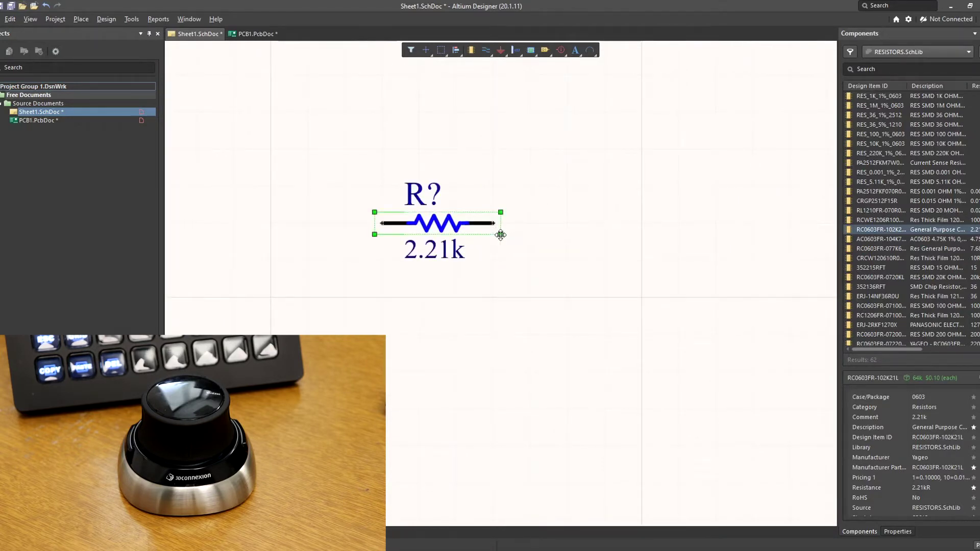
{"action": "scroll", "coordinate": [501, 234], "scroll_direction": "down", "scroll_amount": 7, "text": "ctrl"}
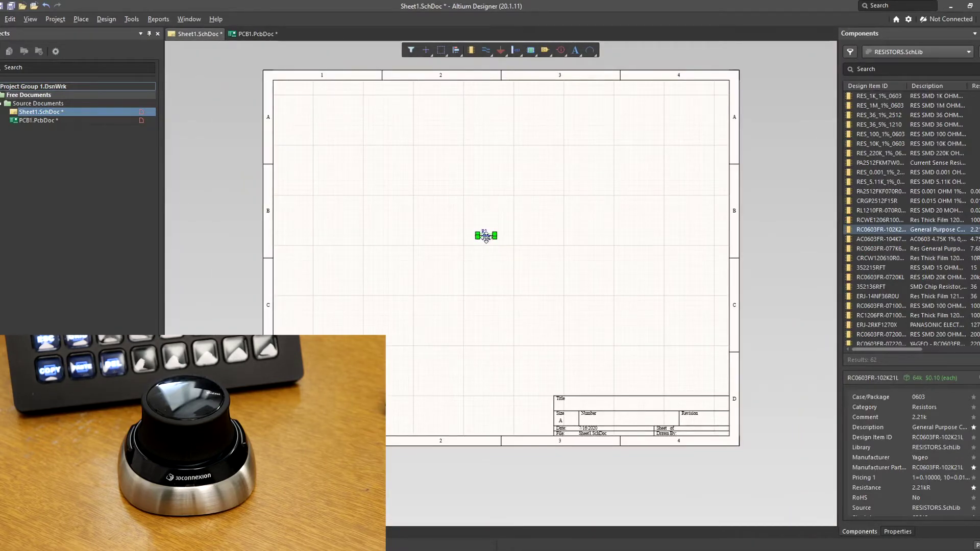
{"action": "left_click_drag", "start_coordinate": [485, 236], "coordinate": [355, 147]}
{"action": "scroll", "coordinate": [353, 147], "scroll_direction": "up", "scroll_amount": 7, "text": "ctrl"}
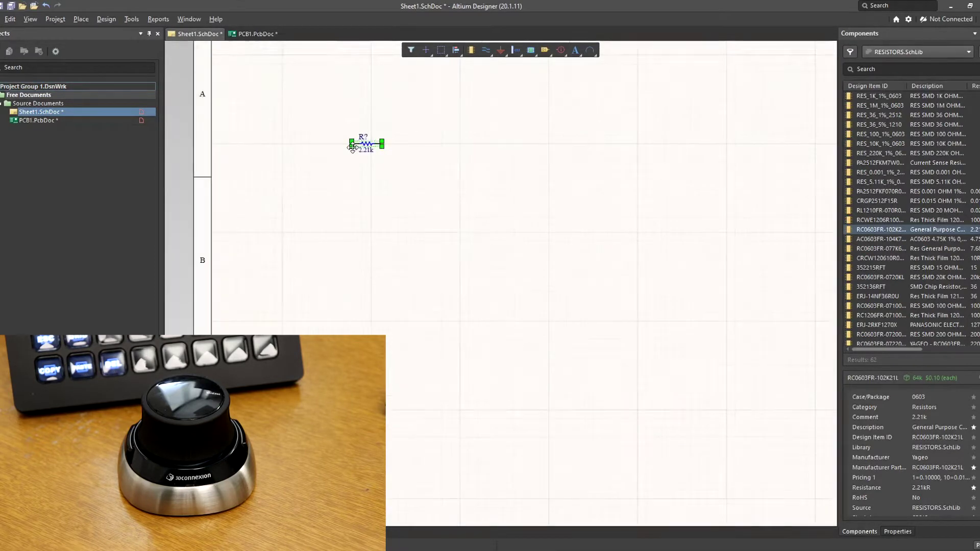
{"action": "left_click_drag", "start_coordinate": [453, 136], "coordinate": [564, 222]}
{"action": "scroll", "coordinate": [565, 222], "scroll_direction": "down", "scroll_amount": 8, "text": "ctrl"}
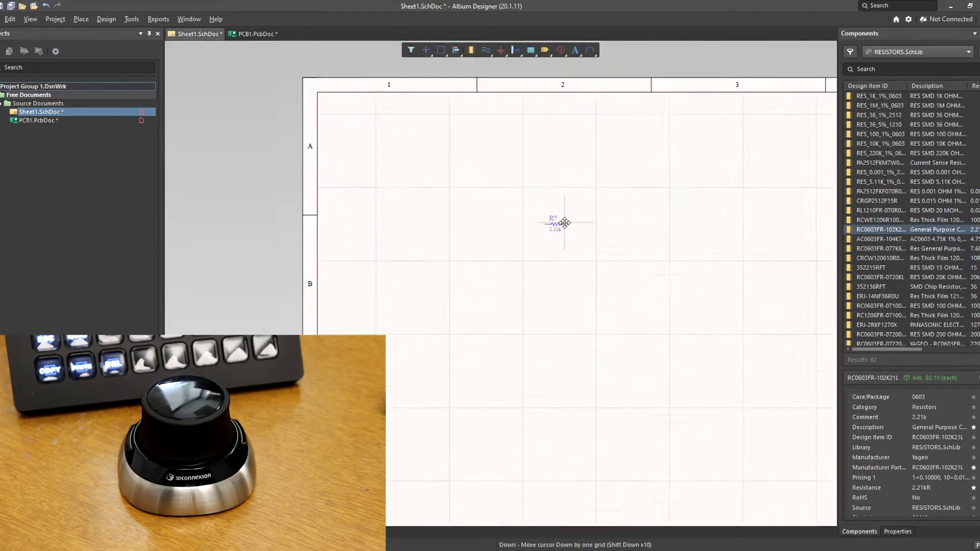
{"action": "scroll", "coordinate": [564, 223], "scroll_direction": "down", "scroll_amount": 3, "text": "ctrl"}
Nudge R? by ten grid steps with Shift+arrows and drop it in row B
{"action": "key", "text": "Down"}
{"action": "key", "text": "shift+Right"}
{"action": "right_click_drag", "start_coordinate": [641, 296], "coordinate": [400, 205]}
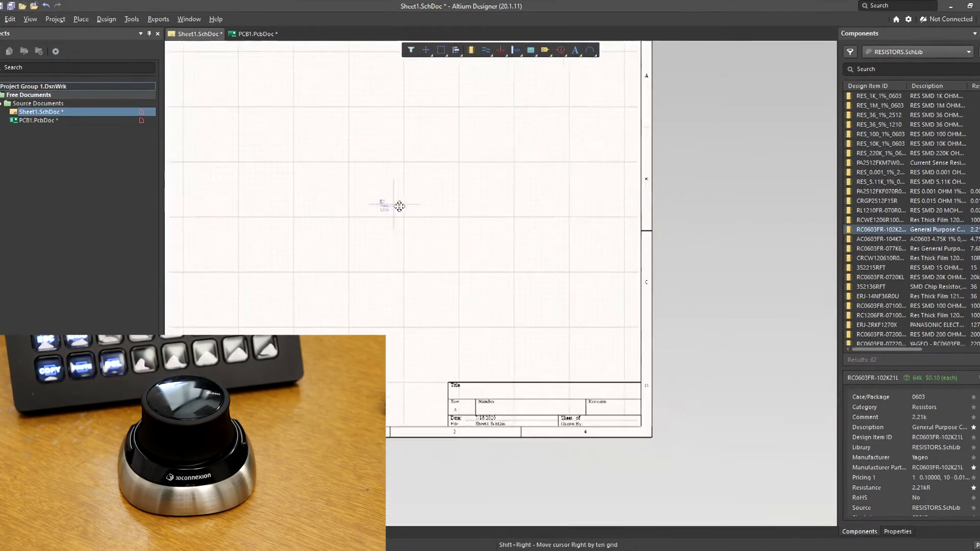
{"action": "key", "text": "shift+Up"}
{"action": "key", "text": "shift+Down"}
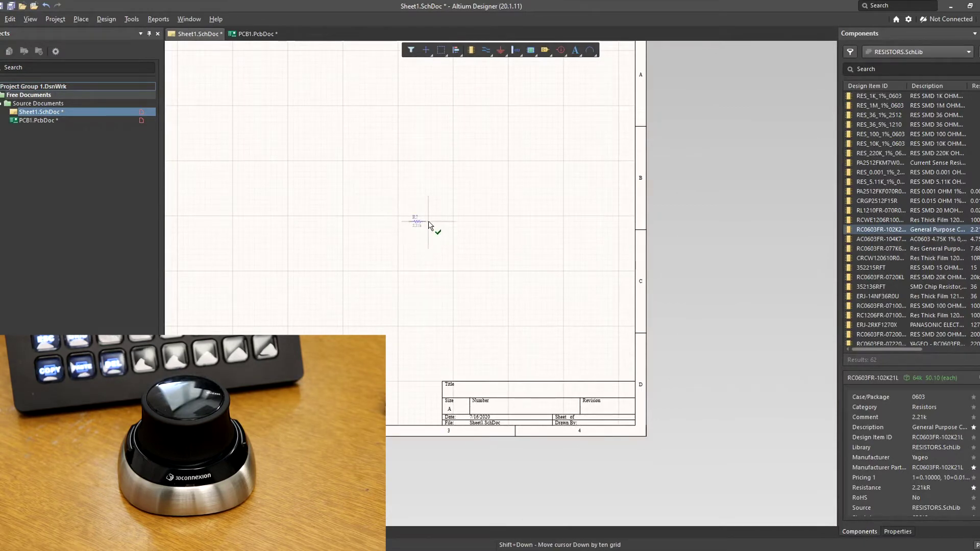
{"action": "left_click", "coordinate": [429, 225]}
{"action": "scroll", "coordinate": [403, 238], "scroll_direction": "up", "scroll_amount": 3, "text": "ctrl"}
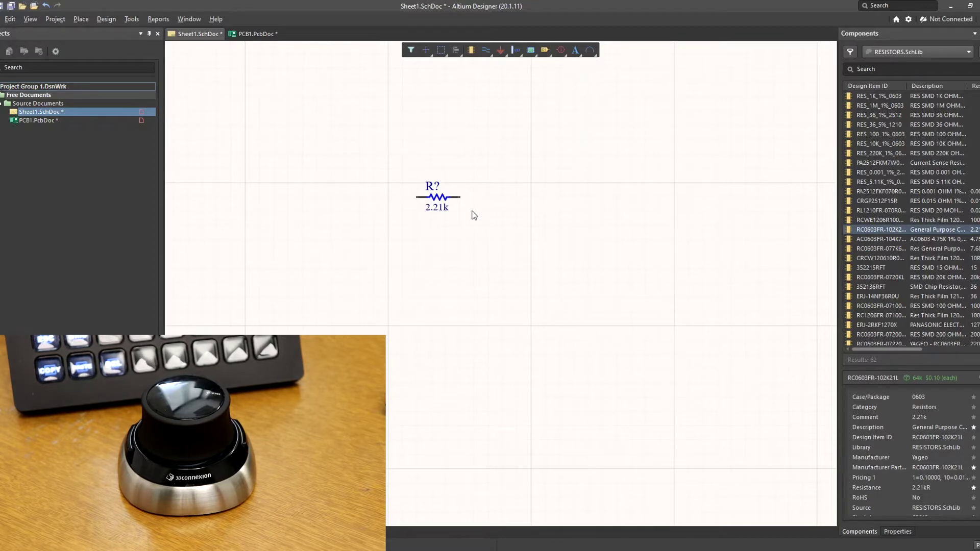
{"action": "scroll", "coordinate": [472, 212], "scroll_direction": "down", "scroll_amount": 1, "text": "ctrl"}
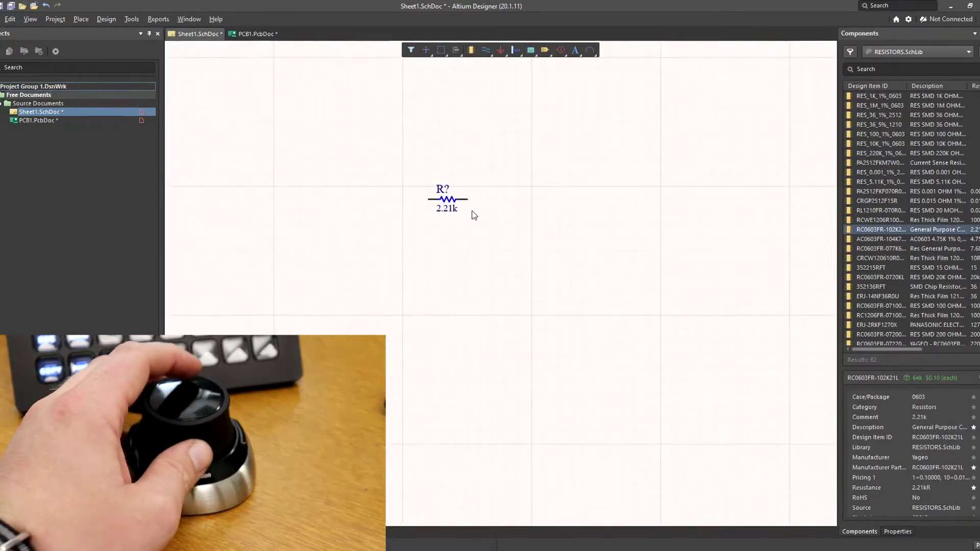
{"action": "scroll", "coordinate": [472, 212], "scroll_direction": "down", "scroll_amount": 5, "text": "ctrl"}
{"action": "scroll", "coordinate": [520, 205], "scroll_direction": "up", "scroll_amount": 1, "text": "ctrl"}
{"action": "scroll", "coordinate": [536, 196], "scroll_direction": "up", "scroll_amount": 3}
{"action": "scroll", "coordinate": [541, 193], "scroll_direction": "left", "scroll_amount": 3}
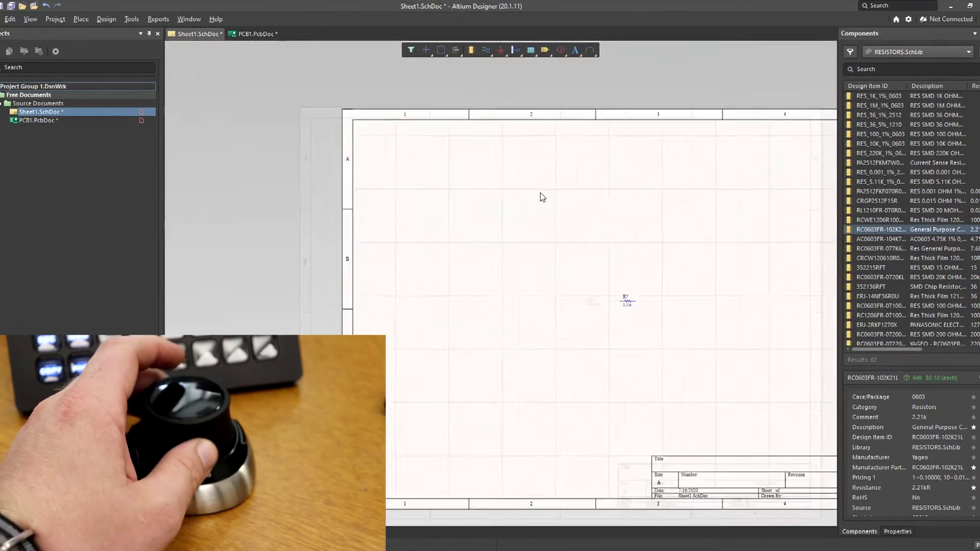
{"action": "scroll", "coordinate": [540, 193], "scroll_direction": "right", "scroll_amount": 4}
{"action": "scroll", "coordinate": [541, 193], "scroll_direction": "down", "scroll_amount": 1}
{"action": "scroll", "coordinate": [541, 193], "scroll_direction": "left", "scroll_amount": 4}
{"action": "scroll", "coordinate": [541, 193], "scroll_direction": "right", "scroll_amount": 1}
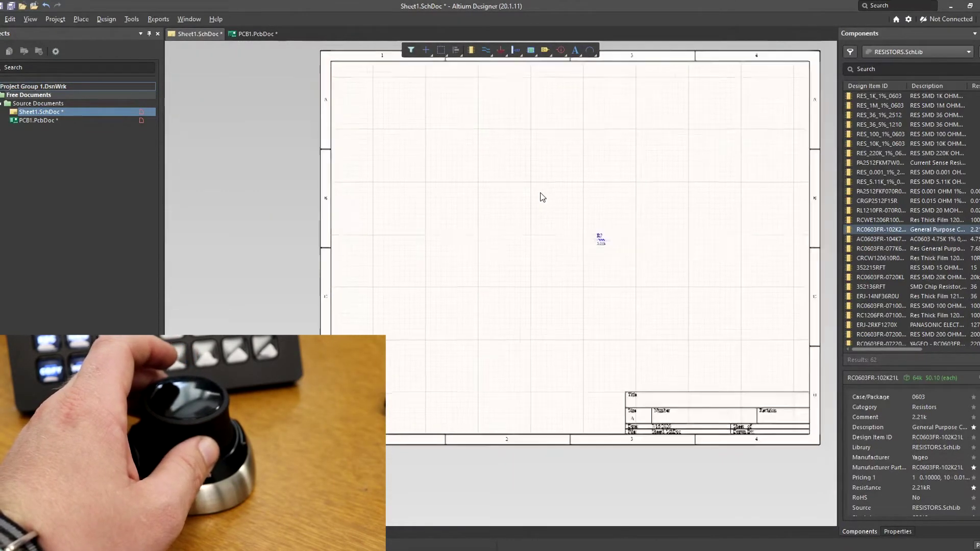
{"action": "scroll", "coordinate": [541, 193], "scroll_direction": "right", "scroll_amount": 1}
{"action": "scroll", "coordinate": [541, 193], "scroll_direction": "down", "scroll_amount": 1}
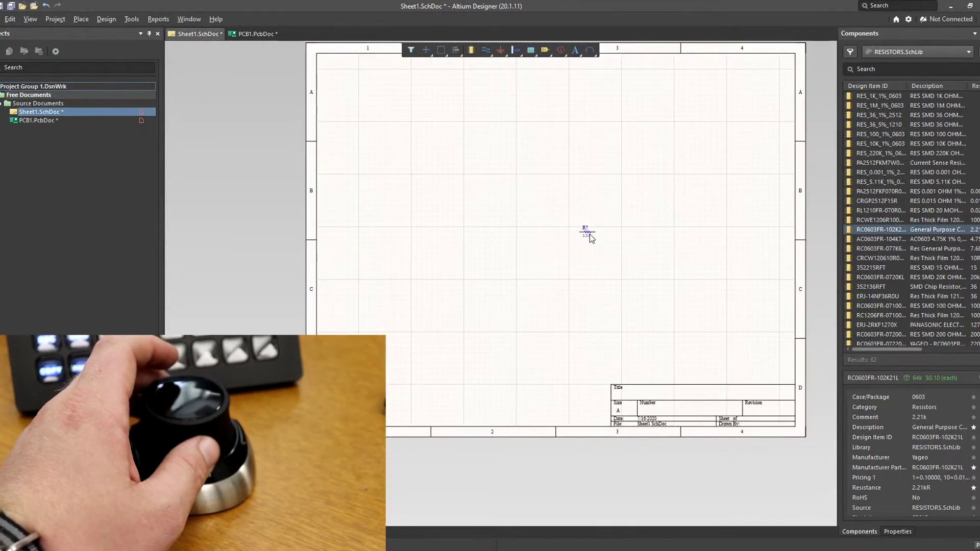
{"action": "scroll", "coordinate": [565, 231], "scroll_direction": "up", "scroll_amount": 6, "text": "ctrl"}
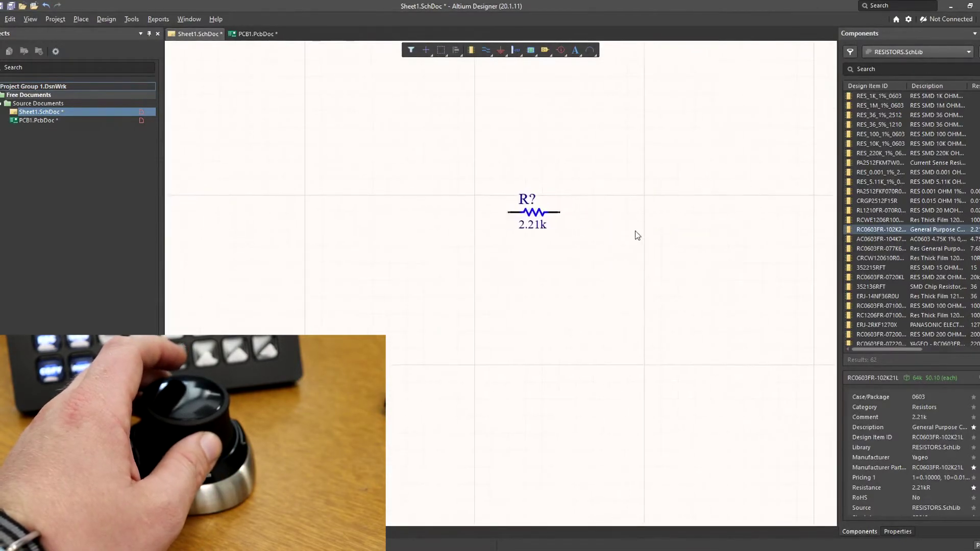
{"action": "scroll", "coordinate": [517, 217], "scroll_direction": "down", "scroll_amount": 6, "text": "ctrl"}
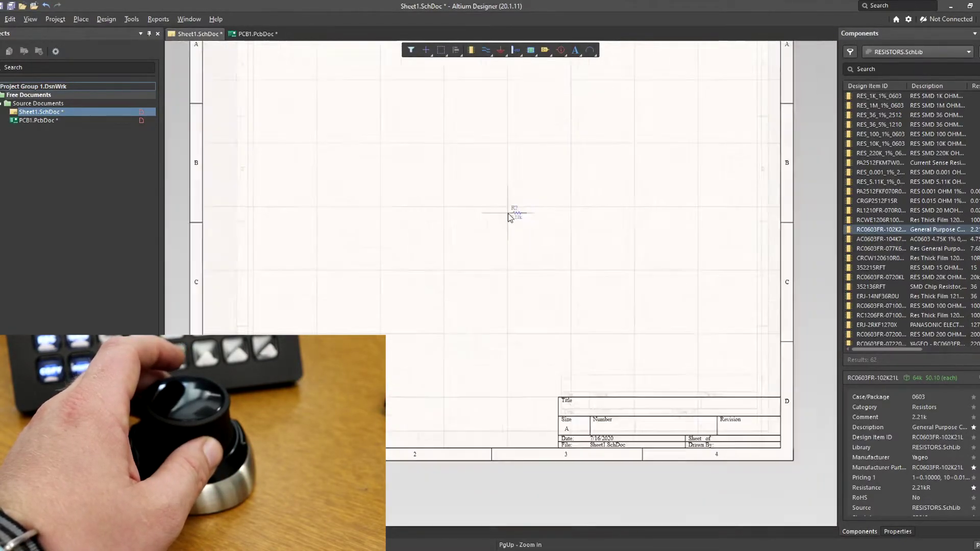
{"action": "scroll", "coordinate": [526, 217], "scroll_direction": "up", "scroll_amount": 3, "text": "ctrl"}
{"action": "scroll", "coordinate": [530, 220], "scroll_direction": "down", "scroll_amount": 3, "text": "ctrl"}
{"action": "scroll", "coordinate": [529, 220], "scroll_direction": "up", "scroll_amount": 3}
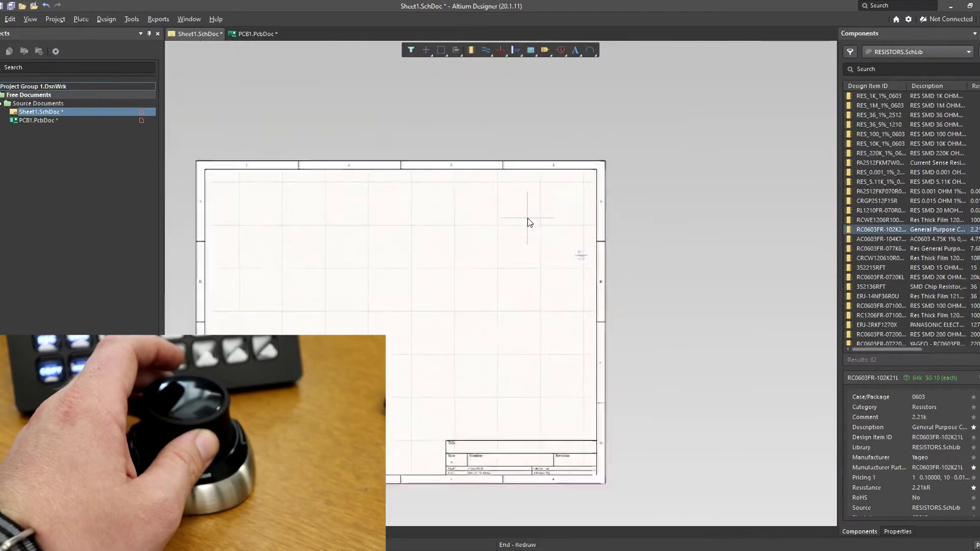
{"action": "scroll", "coordinate": [529, 220], "scroll_direction": "up", "scroll_amount": 1, "text": "ctrl"}
{"action": "scroll", "coordinate": [529, 224], "scroll_direction": "down", "scroll_amount": 3, "text": "ctrl"}
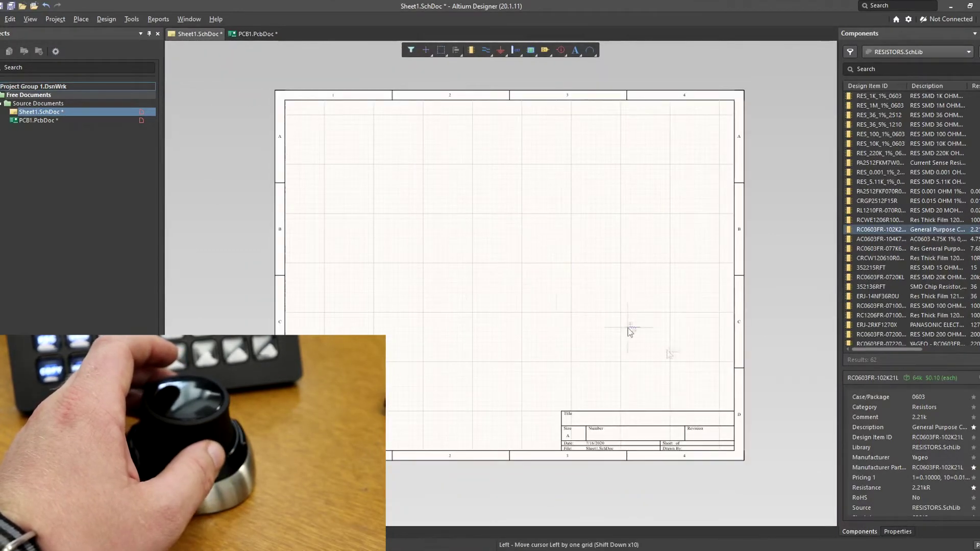
{"action": "key", "text": "Right"}
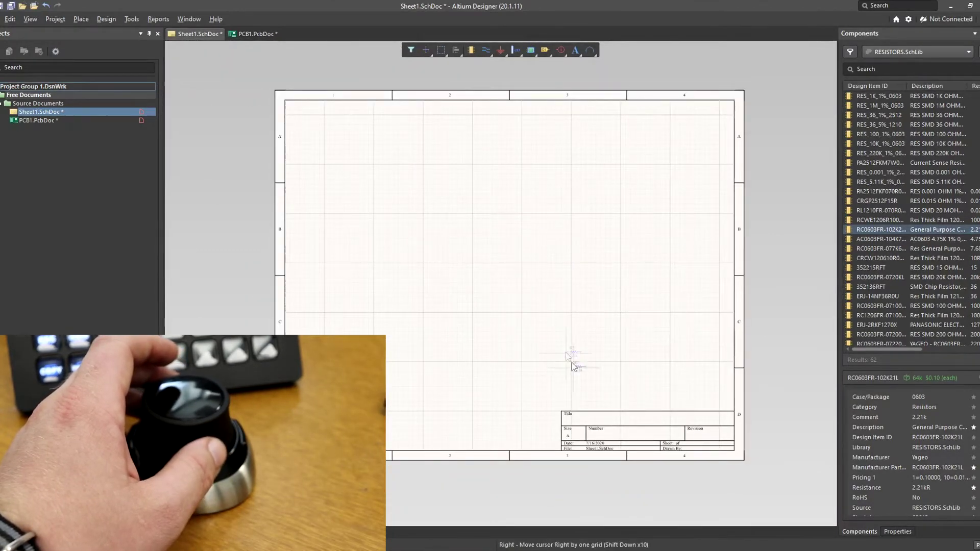
{"action": "key", "text": "Left"}
{"action": "key", "text": "Up"}
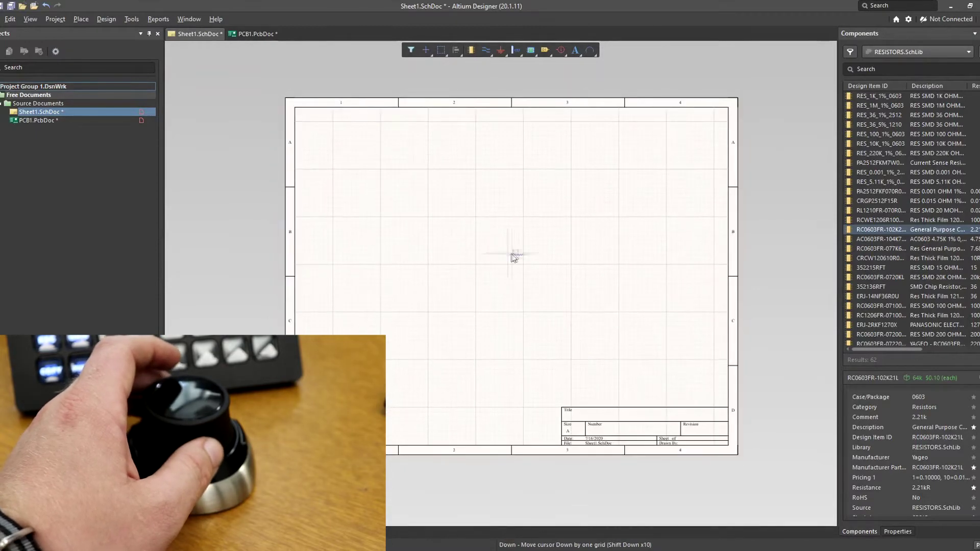
{"action": "key", "text": "shift+Left"}
{"action": "key", "text": "shift+Right"}
{"action": "scroll", "coordinate": [558, 218], "scroll_direction": "up", "scroll_amount": 1, "text": "ctrl"}
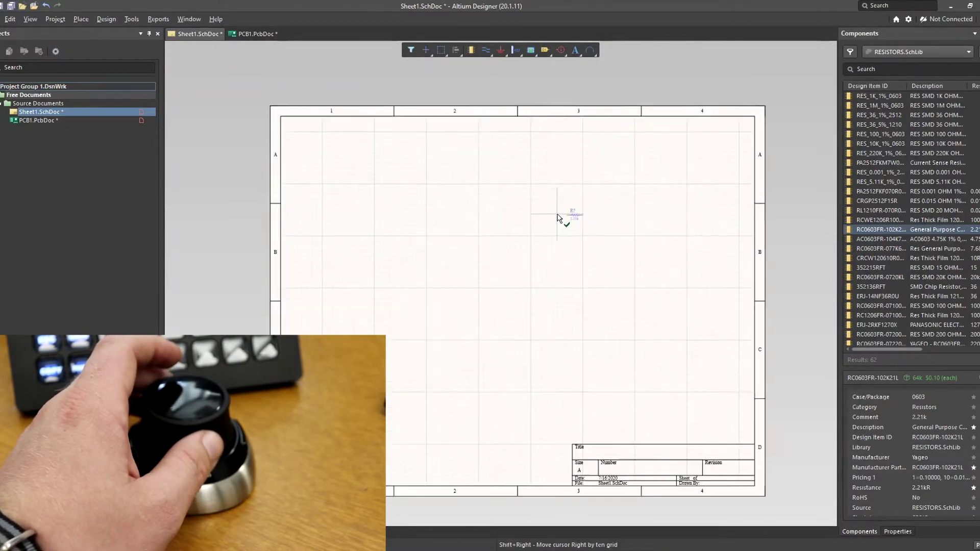
{"action": "key", "text": "shift+Up"}
{"action": "scroll", "coordinate": [558, 218], "scroll_direction": "up", "scroll_amount": 3, "text": "ctrl"}
{"action": "scroll", "coordinate": [558, 218], "scroll_direction": "up", "scroll_amount": 3, "text": "ctrl"}
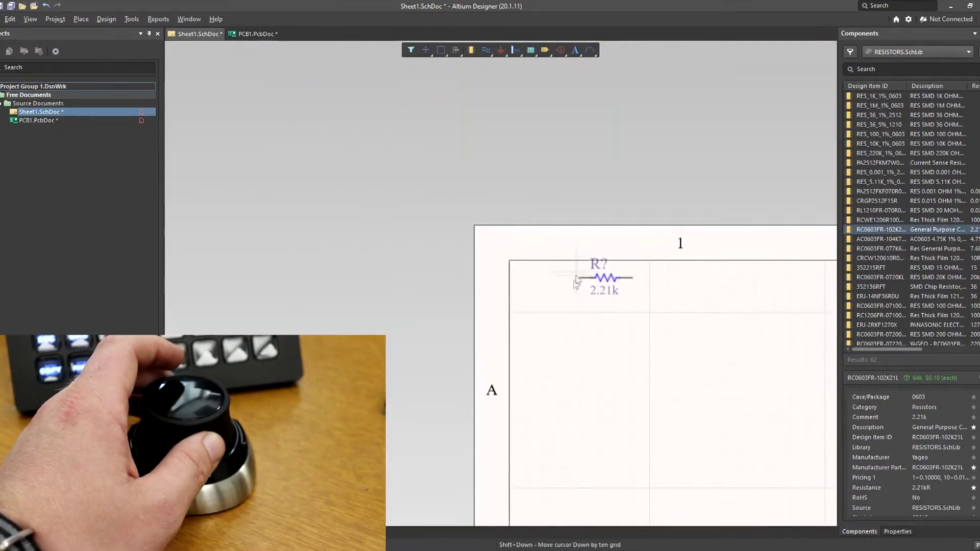
{"action": "left_click", "coordinate": [596, 360]}
{"action": "right_click", "coordinate": [596, 361]}
{"action": "scroll", "coordinate": [628, 360], "scroll_direction": "down", "scroll_amount": 1, "text": "ctrl"}
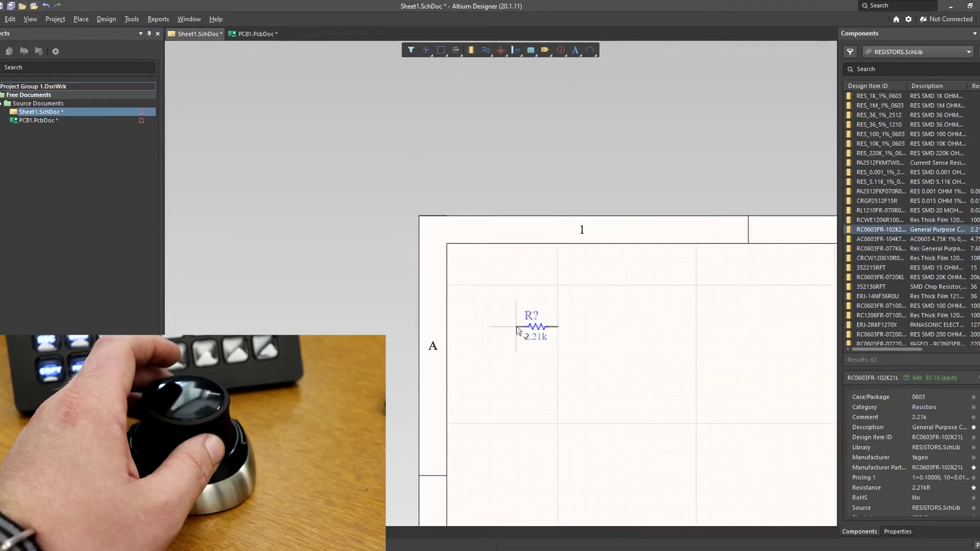
{"action": "key", "text": "Page_Down"}
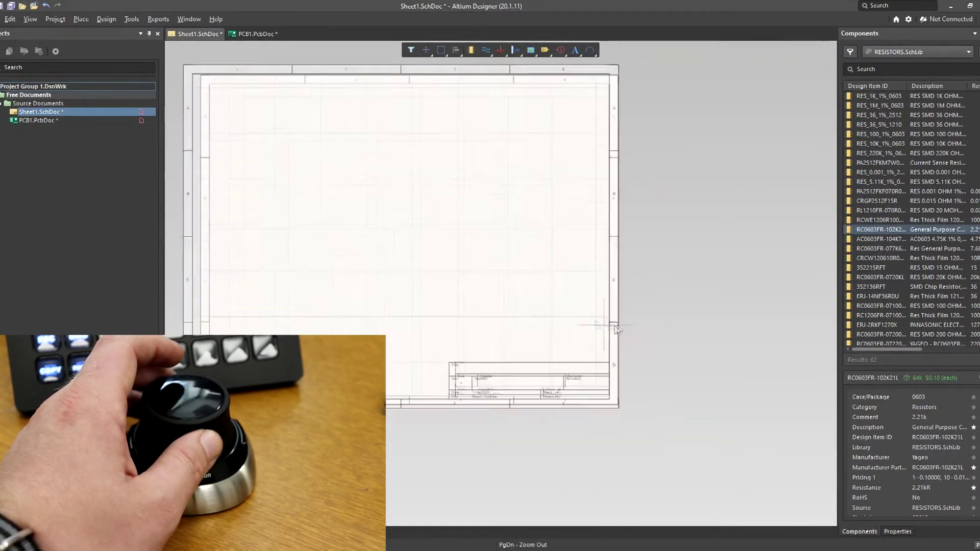
{"action": "scroll", "coordinate": [615, 326], "scroll_direction": "up", "scroll_amount": 4, "text": "ctrl"}
{"action": "left_click_drag", "start_coordinate": [615, 327], "coordinate": [578, 376]}
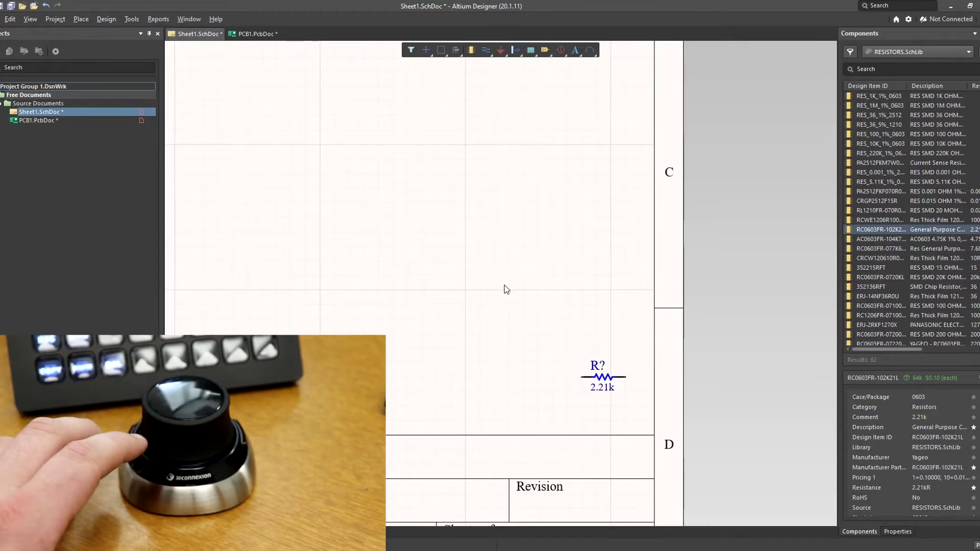
{"action": "scroll", "coordinate": [505, 285], "scroll_direction": "left", "scroll_amount": 8}
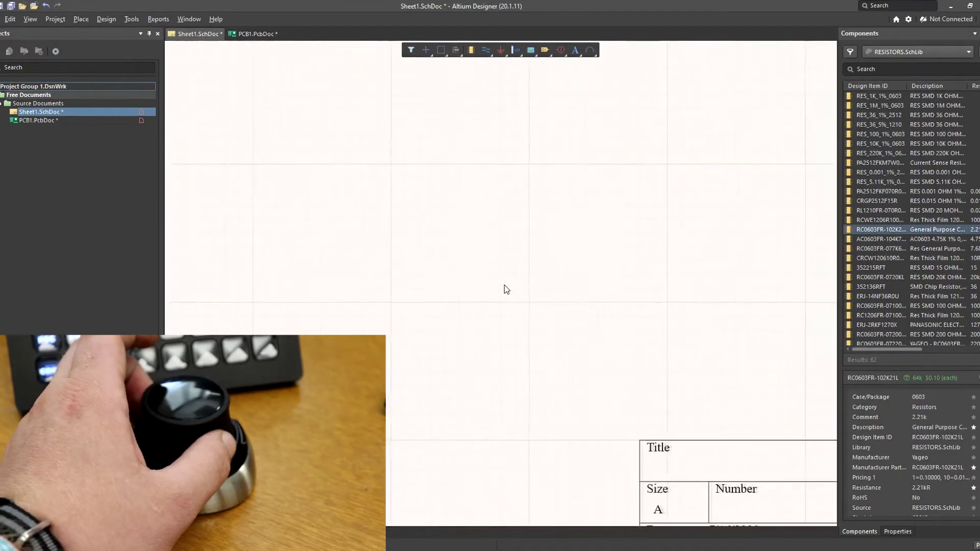
{"action": "scroll", "coordinate": [504, 284], "scroll_direction": "down", "scroll_amount": 3, "text": "ctrl"}
{"action": "scroll", "coordinate": [504, 285], "scroll_direction": "right", "scroll_amount": 5}
{"action": "scroll", "coordinate": [505, 285], "scroll_direction": "left", "scroll_amount": 4}
{"action": "scroll", "coordinate": [505, 285], "scroll_direction": "up", "scroll_amount": 8}
{"action": "scroll", "coordinate": [504, 285], "scroll_direction": "right", "scroll_amount": 4}
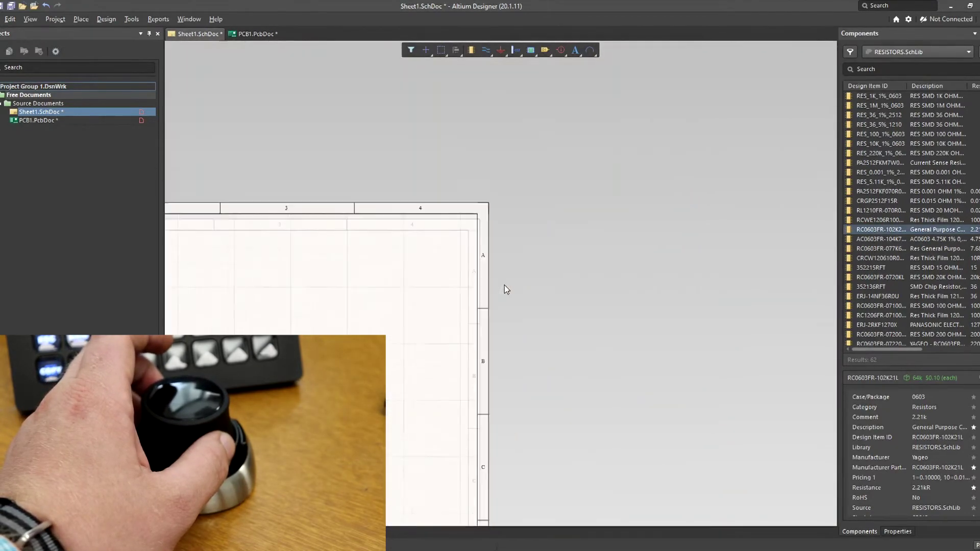
{"action": "scroll", "coordinate": [504, 284], "scroll_direction": "left", "scroll_amount": 8}
{"action": "scroll", "coordinate": [504, 285], "scroll_direction": "down", "scroll_amount": 3}
{"action": "scroll", "coordinate": [505, 284], "scroll_direction": "up", "scroll_amount": 3}
{"action": "scroll", "coordinate": [504, 285], "scroll_direction": "down", "scroll_amount": 2, "text": "ctrl"}
{"action": "scroll", "coordinate": [505, 285], "scroll_direction": "right", "scroll_amount": 2}
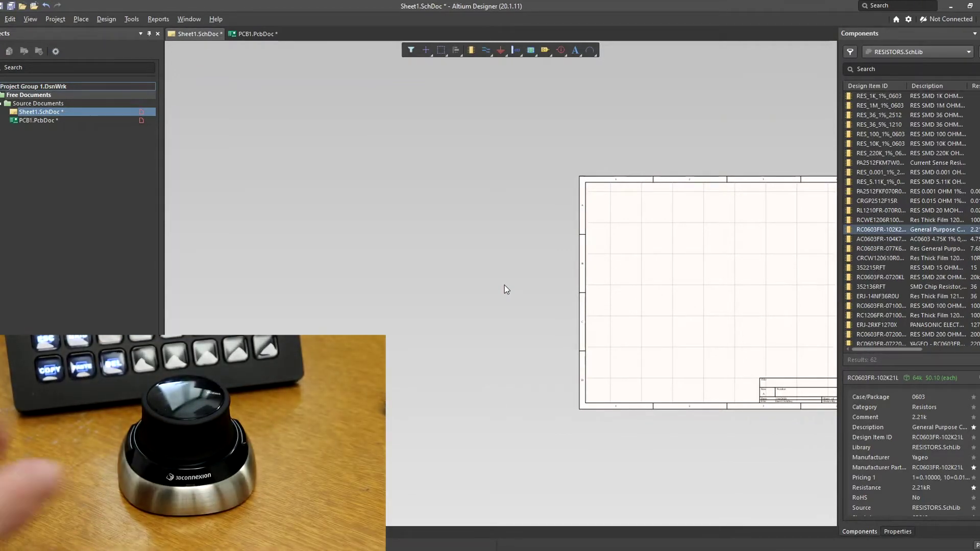
{"action": "scroll", "coordinate": [504, 285], "scroll_direction": "down", "scroll_amount": 1}
{"action": "scroll", "coordinate": [505, 285], "scroll_direction": "right", "scroll_amount": 6}
{"action": "scroll", "coordinate": [504, 285], "scroll_direction": "up", "scroll_amount": 3, "text": "ctrl"}
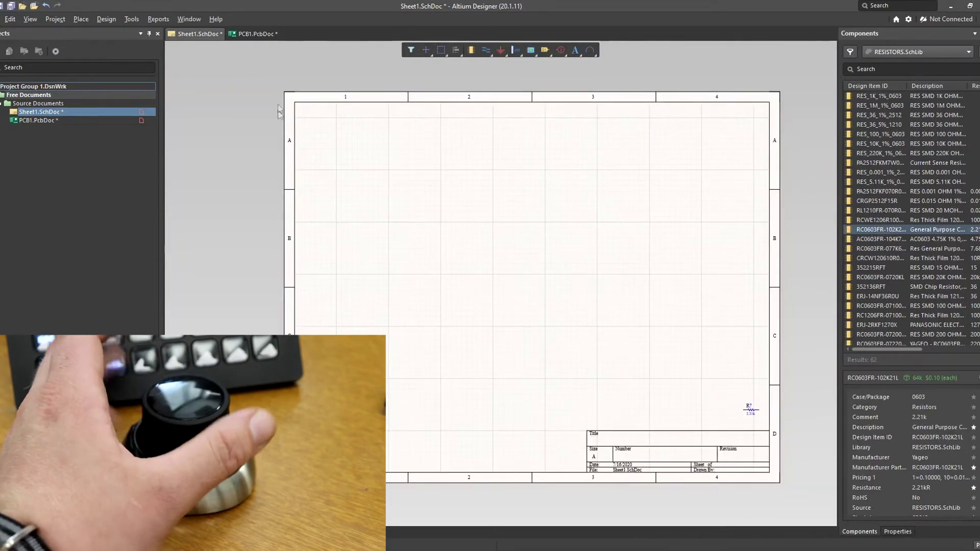
On PCB1.PcbDoc, place two RC0603FR-102K21L footprints on the board, one below the other
{"action": "left_click", "coordinate": [255, 34]}
{"action": "left_click_drag", "start_coordinate": [899, 229], "coordinate": [479, 223]}
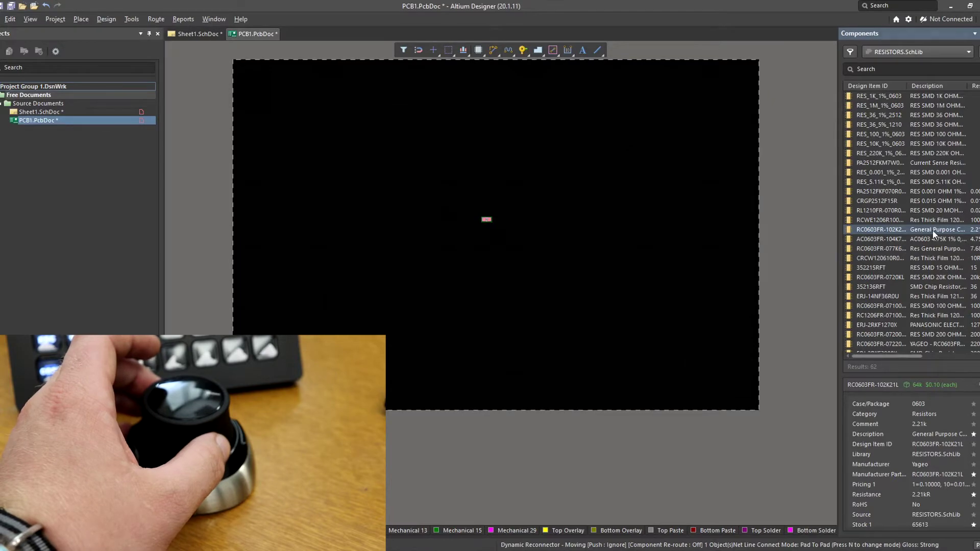
{"action": "left_click_drag", "start_coordinate": [939, 231], "coordinate": [488, 240]}
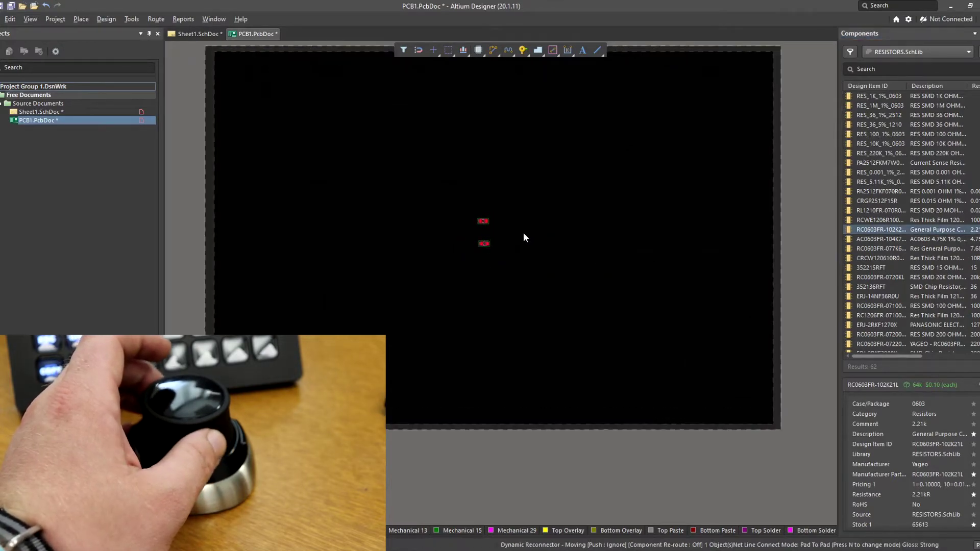
Pick up the upper resistor footprint and carry it upward on the board
{"action": "scroll", "coordinate": [525, 235], "scroll_direction": "up", "scroll_amount": 10, "text": "ctrl"}
{"action": "scroll", "coordinate": [460, 201], "scroll_direction": "down", "scroll_amount": 9, "text": "ctrl"}
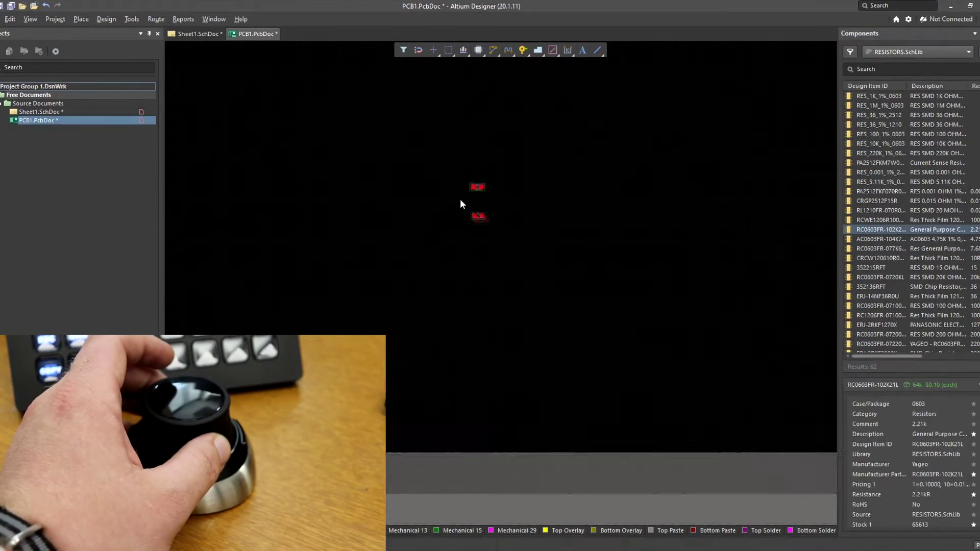
{"action": "scroll", "coordinate": [460, 201], "scroll_direction": "down", "scroll_amount": 4, "text": "ctrl"}
{"action": "scroll", "coordinate": [461, 201], "scroll_direction": "up", "scroll_amount": 1}
{"action": "scroll", "coordinate": [461, 201], "scroll_direction": "up", "scroll_amount": 2}
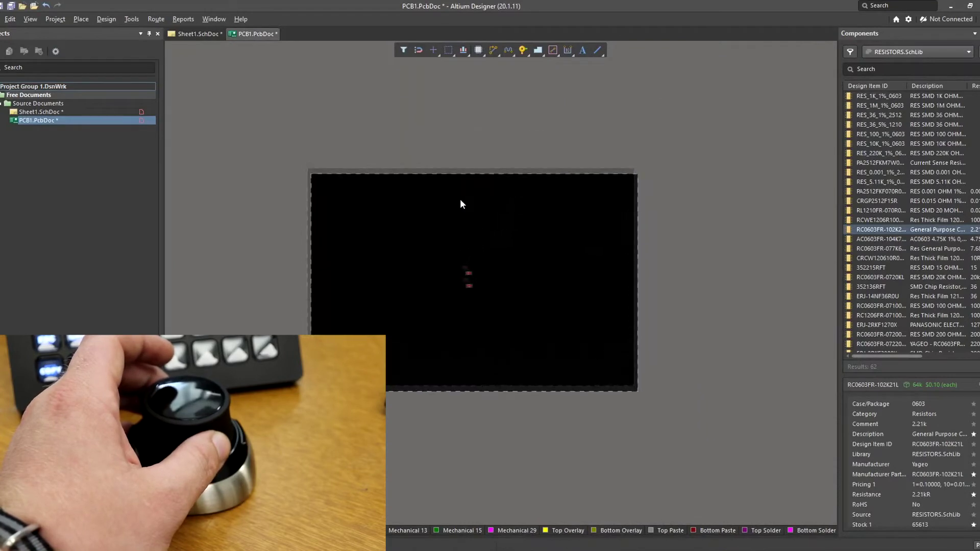
{"action": "scroll", "coordinate": [461, 203], "scroll_direction": "up", "scroll_amount": 4, "text": "ctrl"}
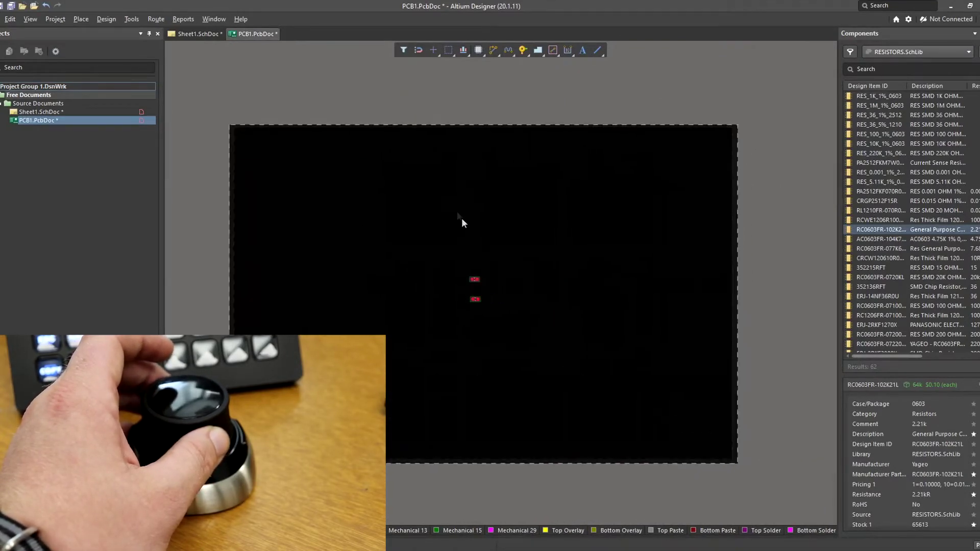
{"action": "scroll", "coordinate": [462, 218], "scroll_direction": "up", "scroll_amount": 4, "text": "ctrl"}
{"action": "left_click_drag", "start_coordinate": [471, 299], "coordinate": [366, 174]}
{"action": "scroll", "coordinate": [462, 235], "scroll_direction": "down", "scroll_amount": 5, "text": "ctrl"}
{"action": "scroll", "coordinate": [591, 226], "scroll_direction": "up", "scroll_amount": 5, "text": "ctrl"}
{"action": "scroll", "coordinate": [591, 225], "scroll_direction": "down", "scroll_amount": 4, "text": "ctrl"}
{"action": "scroll", "coordinate": [395, 285], "scroll_direction": "up", "scroll_amount": 2, "text": "ctrl"}
{"action": "scroll", "coordinate": [415, 276], "scroll_direction": "down", "scroll_amount": 2, "text": "ctrl"}
{"action": "scroll", "coordinate": [507, 277], "scroll_direction": "down", "scroll_amount": 4, "text": "ctrl"}
{"action": "scroll", "coordinate": [386, 229], "scroll_direction": "down", "scroll_amount": 1, "text": "ctrl"}
{"action": "scroll", "coordinate": [443, 222], "scroll_direction": "up", "scroll_amount": 5, "text": "ctrl"}
{"action": "scroll", "coordinate": [366, 171], "scroll_direction": "down", "scroll_amount": 4, "text": "ctrl"}
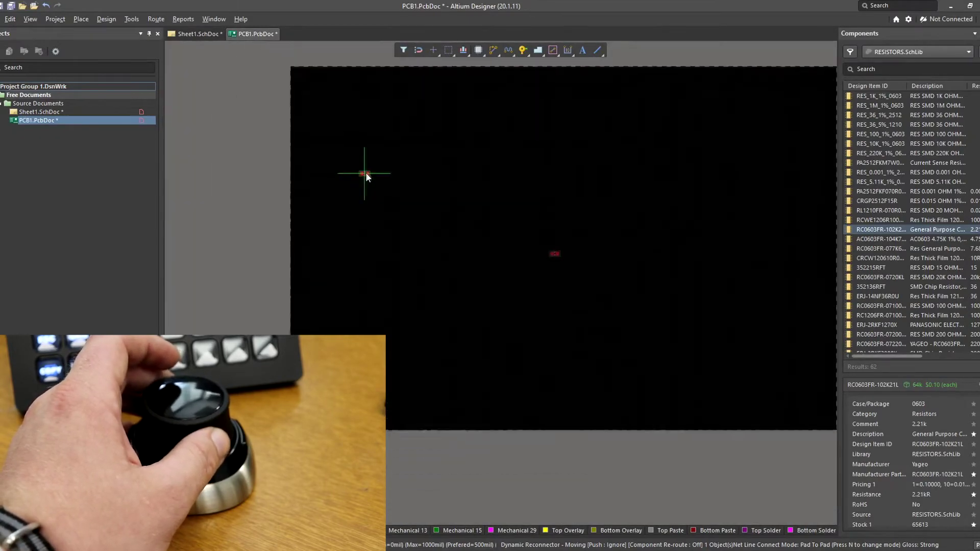
Drop one resistor at the board's top-left corner and the other at the bottom-right
{"action": "left_click", "coordinate": [340, 118]}
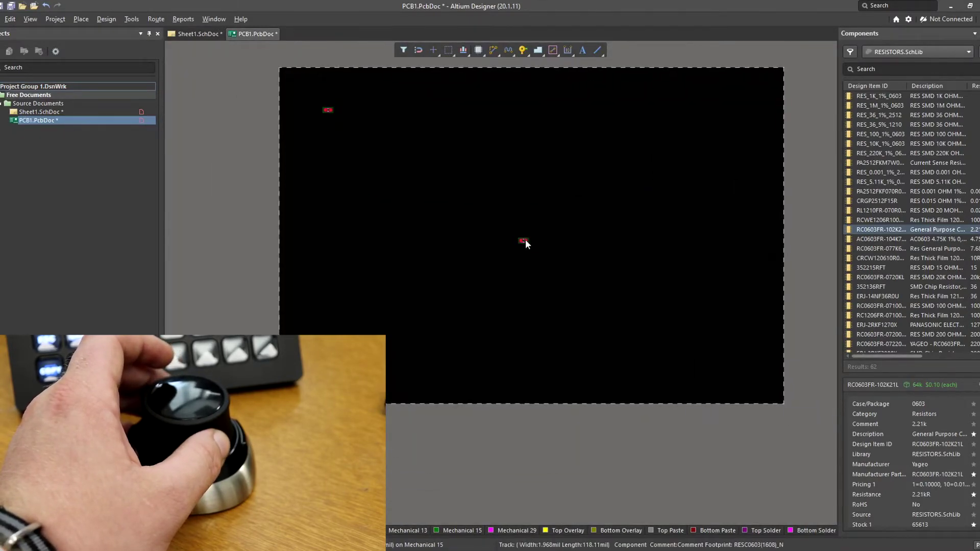
{"action": "left_click_drag", "start_coordinate": [524, 242], "coordinate": [774, 356]}
{"action": "left_click", "coordinate": [756, 380]}
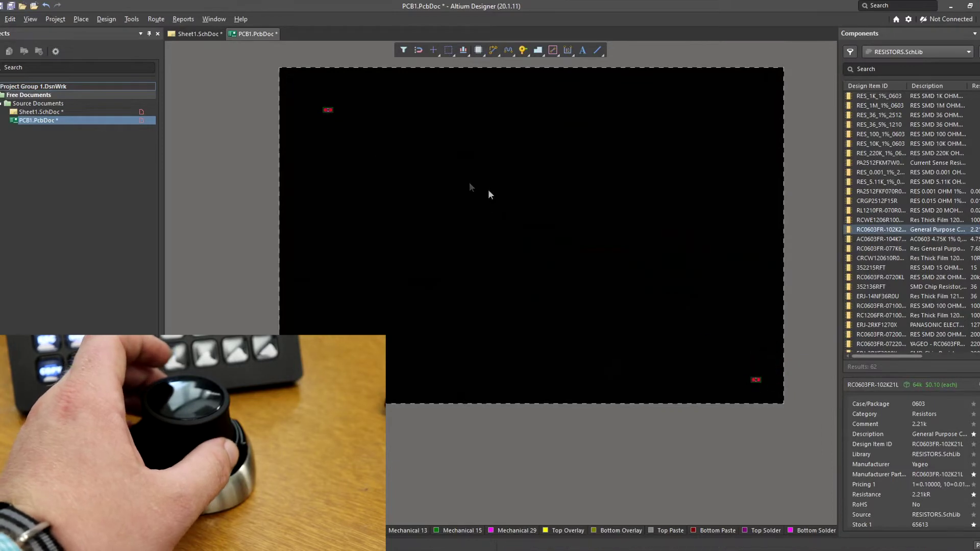
{"action": "scroll", "coordinate": [587, 260], "scroll_direction": "down", "scroll_amount": 1}
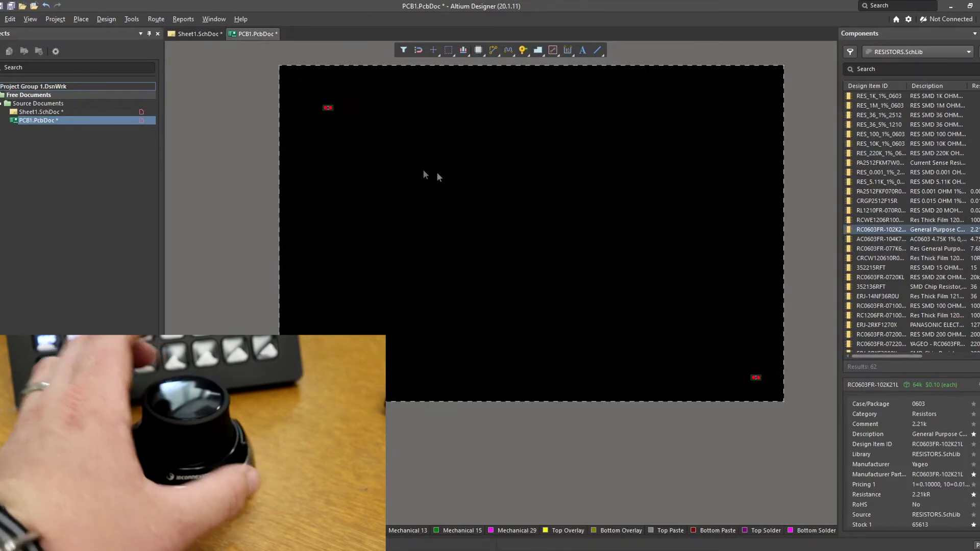
Start an interactive routing track at the top-left resistor's pad
{"action": "left_click", "coordinate": [494, 51]}
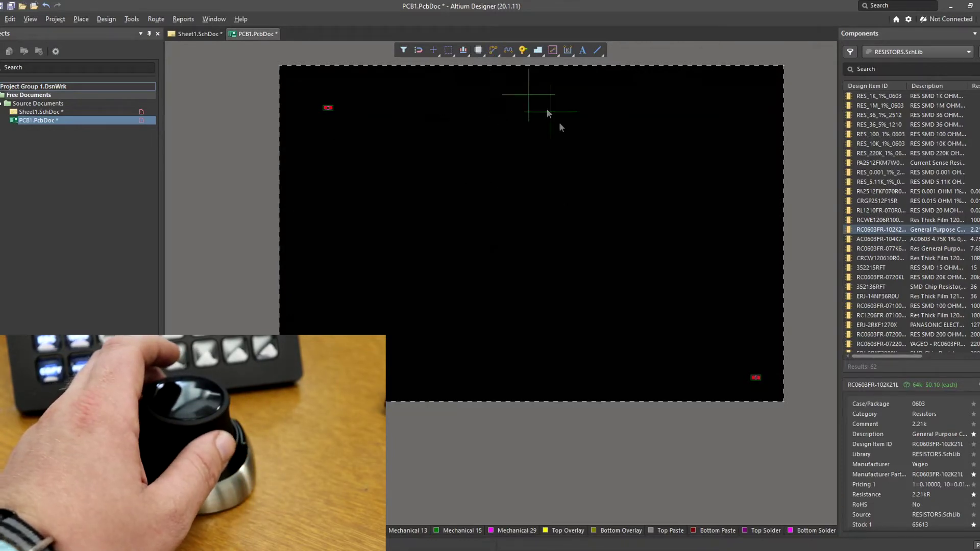
{"action": "scroll", "coordinate": [335, 112], "scroll_direction": "up", "scroll_amount": 5, "text": "ctrl"}
{"action": "scroll", "coordinate": [406, 135], "scroll_direction": "up", "scroll_amount": 3, "text": "ctrl"}
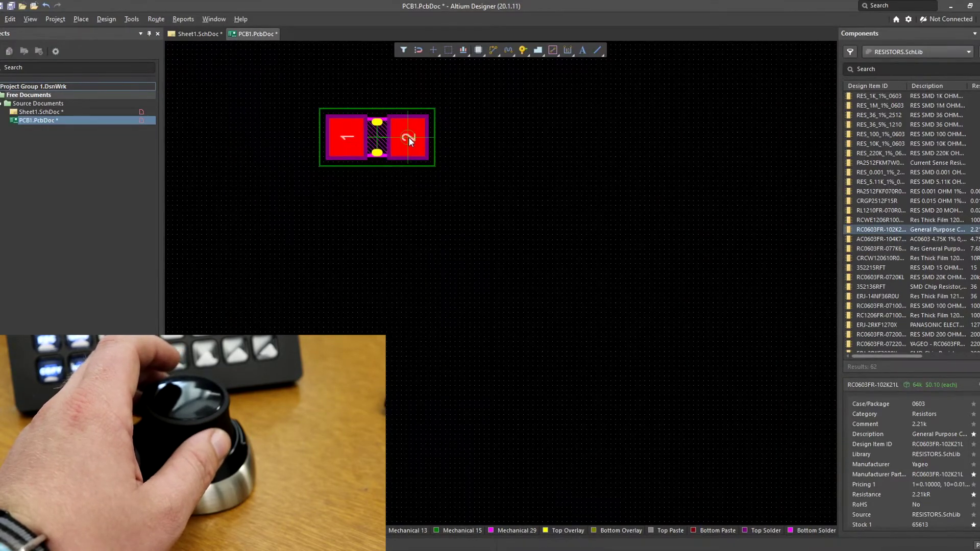
{"action": "left_click", "coordinate": [408, 137]}
Finish the 10mil track on the bottom-right resistor's pad, about 8041mil long
{"action": "scroll", "coordinate": [617, 131], "scroll_direction": "down", "scroll_amount": 4, "text": "ctrl"}
{"action": "scroll", "coordinate": [536, 192], "scroll_direction": "down", "scroll_amount": 4, "text": "ctrl"}
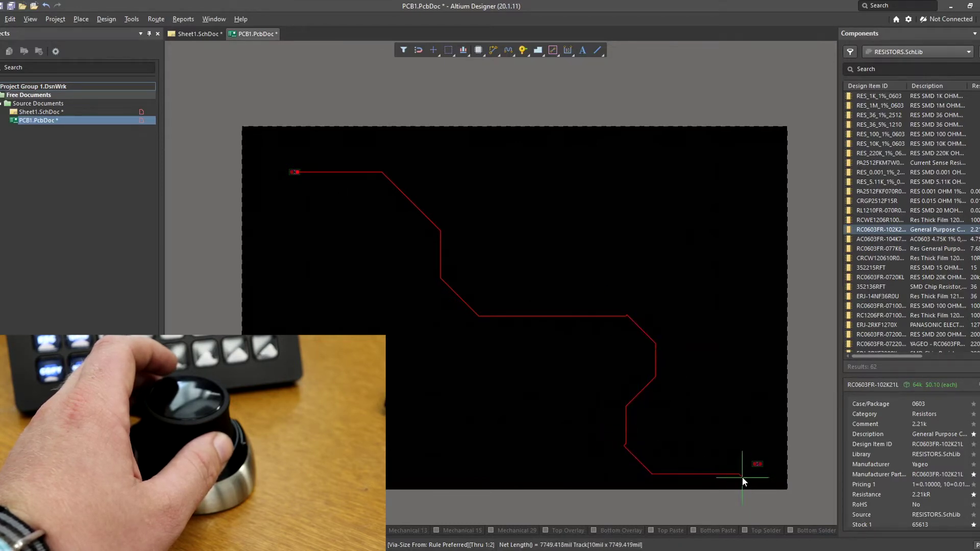
{"action": "left_click", "coordinate": [758, 463]}
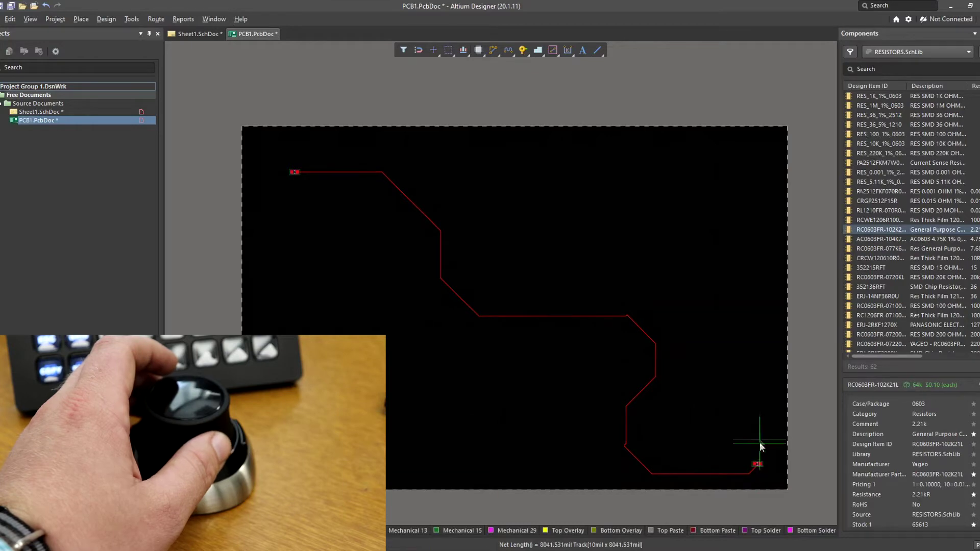
Place an RC0603FR resistor and a CRCW1206 resistor beside the routed track
{"action": "scroll", "coordinate": [510, 249], "scroll_direction": "up", "scroll_amount": 5, "text": "ctrl"}
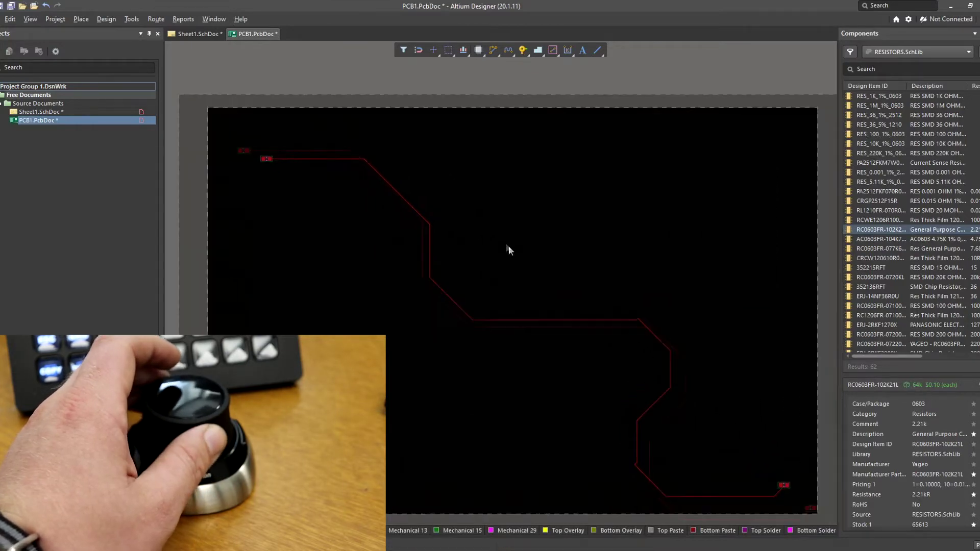
{"action": "scroll", "coordinate": [466, 189], "scroll_direction": "left", "scroll_amount": 3}
{"action": "scroll", "coordinate": [465, 175], "scroll_direction": "up", "scroll_amount": 2, "text": "ctrl"}
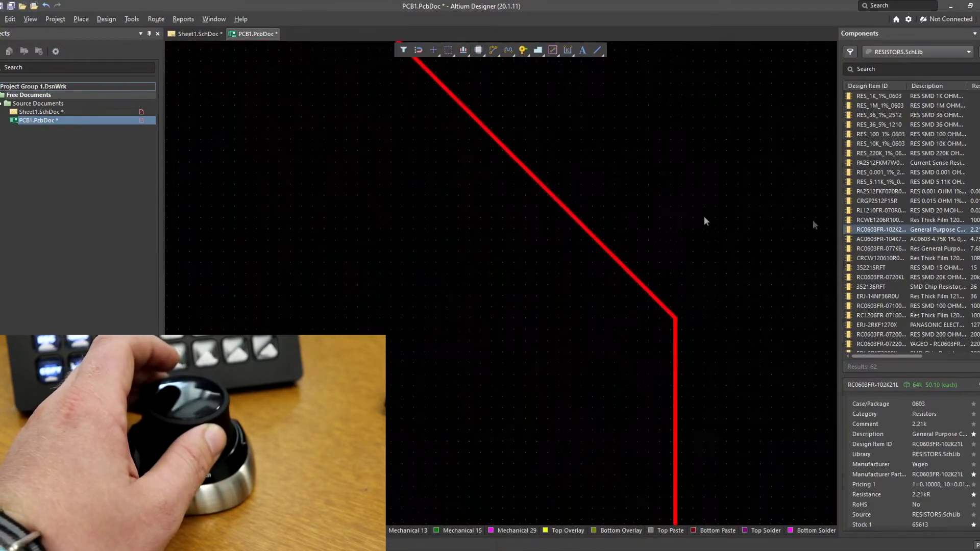
{"action": "left_click", "coordinate": [934, 231]}
{"action": "left_click_drag", "start_coordinate": [936, 231], "coordinate": [689, 268]}
{"action": "scroll", "coordinate": [664, 282], "scroll_direction": "up", "scroll_amount": 6, "text": "ctrl"}
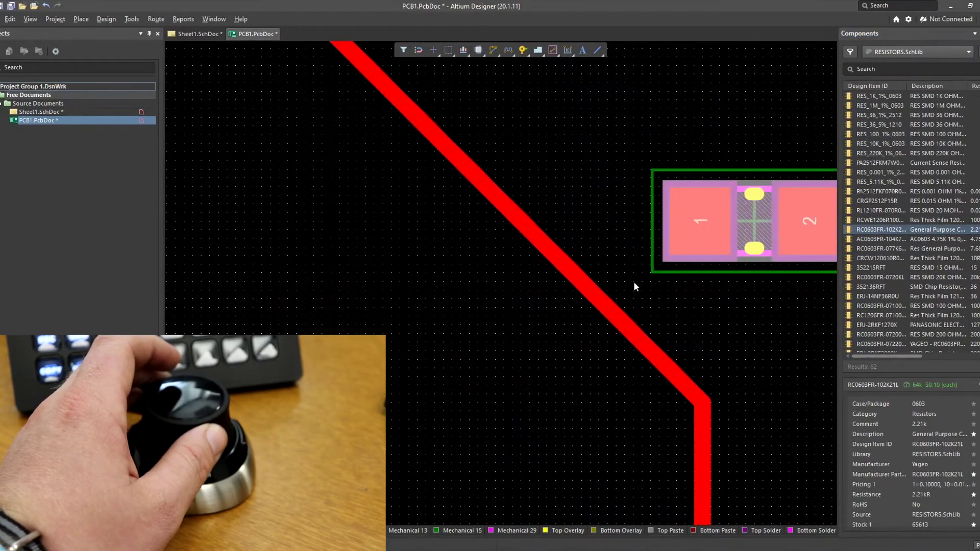
{"action": "left_click_drag", "start_coordinate": [879, 258], "coordinate": [623, 281]}
Pick up the middle resistor footprint to reposition it
{"action": "scroll", "coordinate": [639, 319], "scroll_direction": "down", "scroll_amount": 7, "text": "ctrl"}
{"action": "scroll", "coordinate": [622, 256], "scroll_direction": "up", "scroll_amount": 3, "text": "ctrl"}
{"action": "scroll", "coordinate": [611, 374], "scroll_direction": "down", "scroll_amount": 6, "text": "ctrl"}
{"action": "scroll", "coordinate": [574, 332], "scroll_direction": "up", "scroll_amount": 2, "text": "ctrl"}
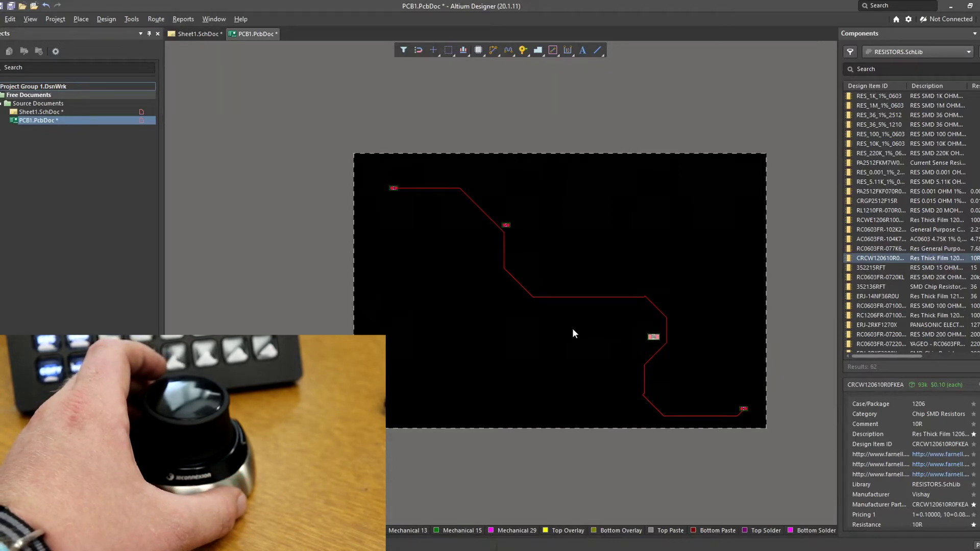
{"action": "scroll", "coordinate": [501, 242], "scroll_direction": "up", "scroll_amount": 5, "text": "ctrl"}
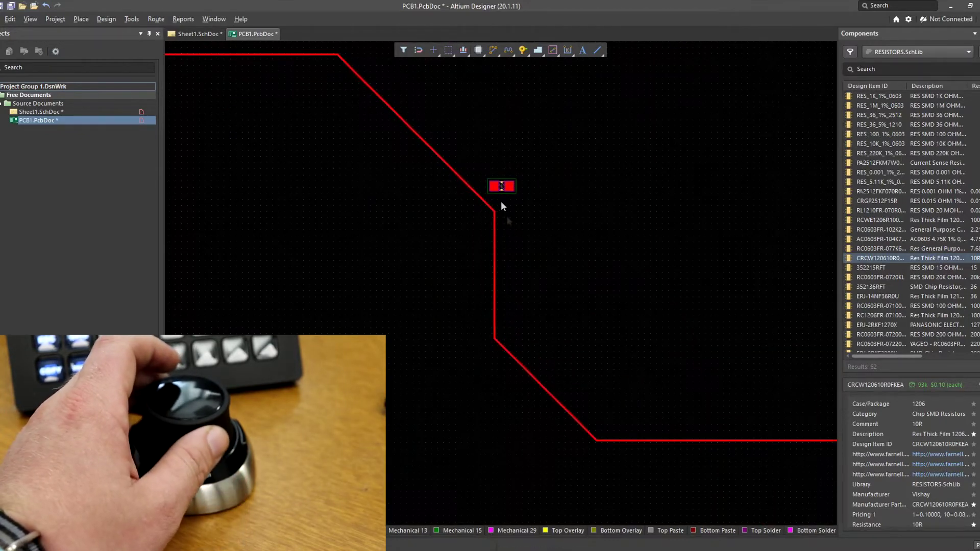
{"action": "left_click_drag", "start_coordinate": [501, 186], "coordinate": [501, 255]}
{"action": "scroll", "coordinate": [597, 256], "scroll_direction": "down", "scroll_amount": 3, "text": "ctrl"}
{"action": "scroll", "coordinate": [597, 256], "scroll_direction": "up", "scroll_amount": 2, "text": "ctrl"}
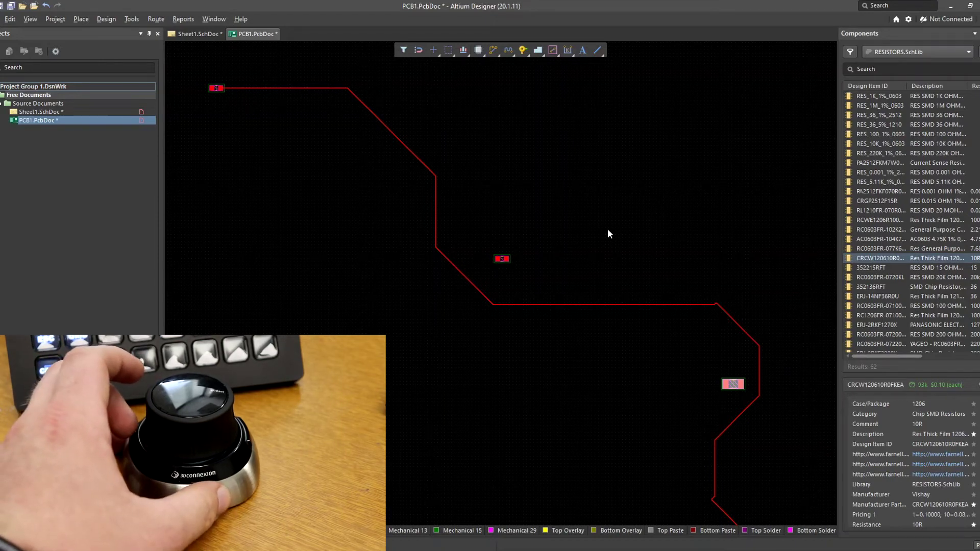
Switch PCB1 to the 3D view, showing the green board with its track and resistors
{"action": "key", "text": "3"}
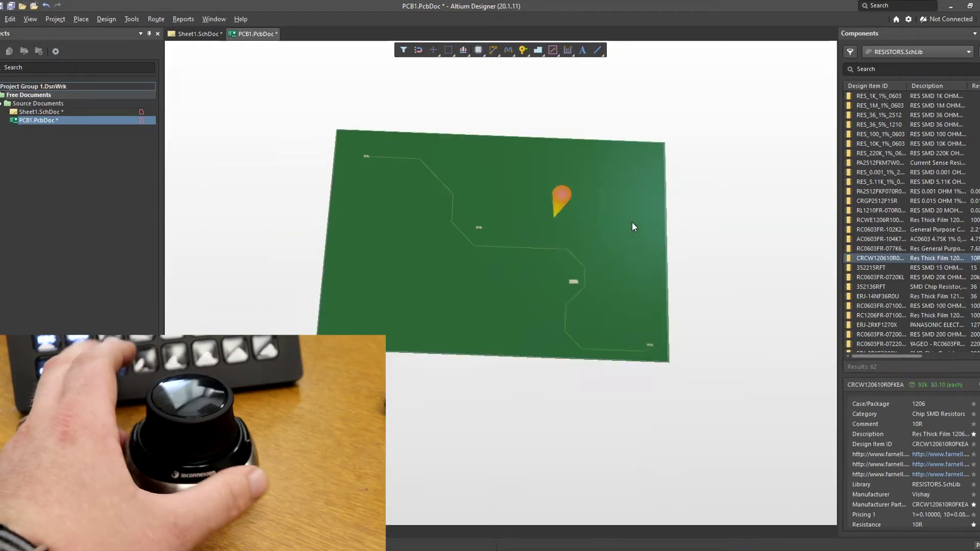